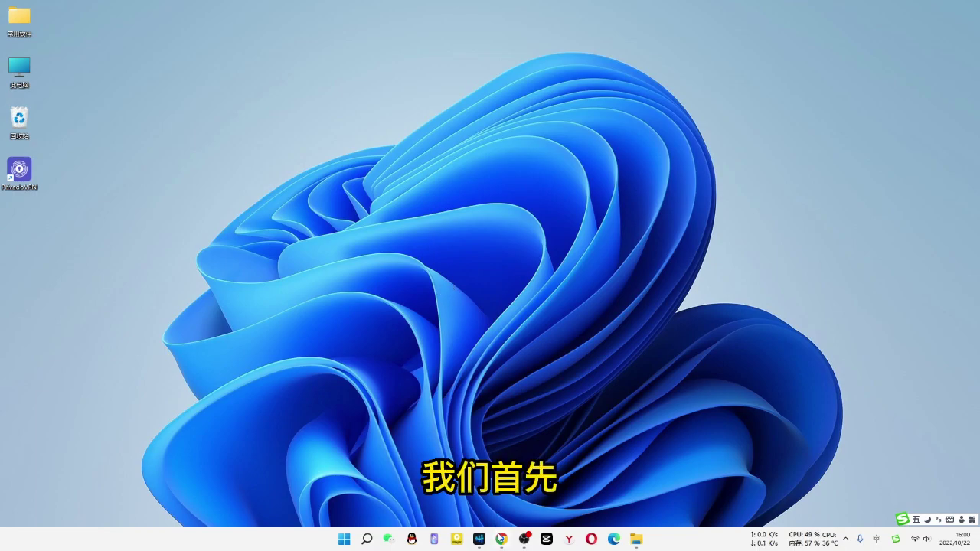
- Switch to Chrome and search Google for privadovpn
left_click(500, 539)
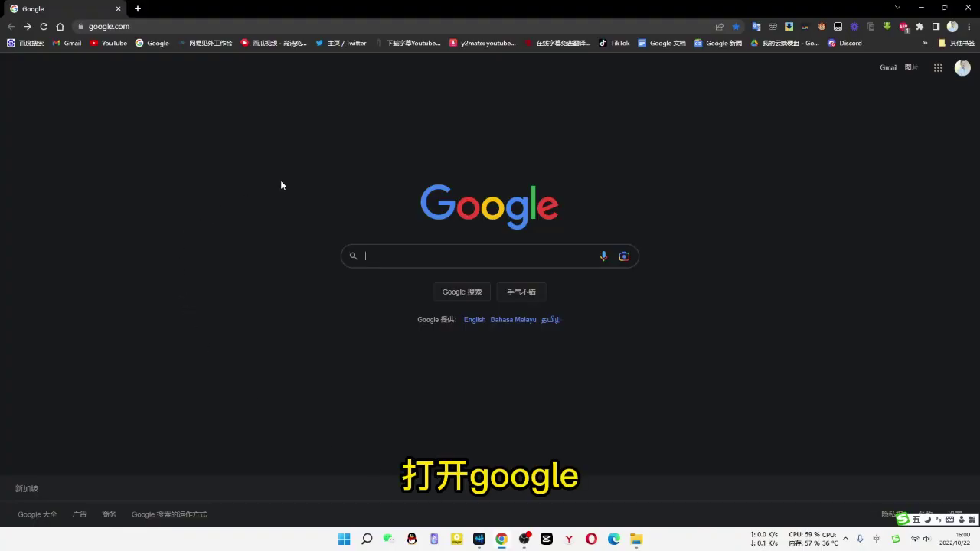
left_click(405, 256)
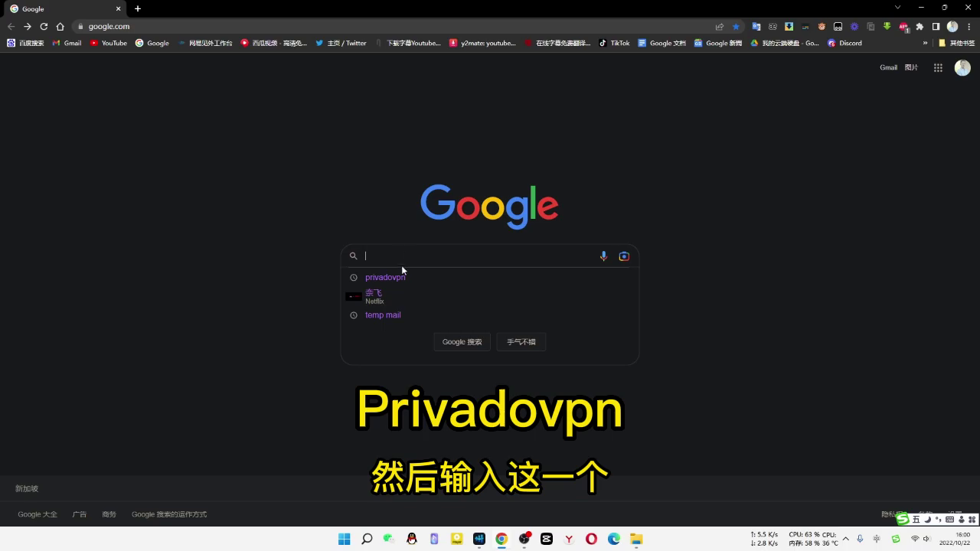
left_click(400, 278)
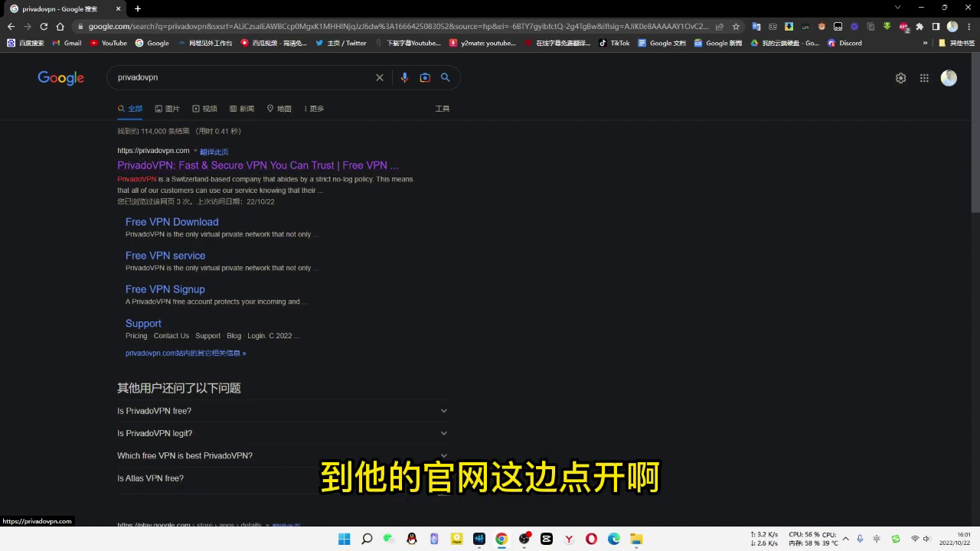
- Open the official privadovpn.com site from the search results and translate its home page into Simplified Chinese
left_click(259, 173)
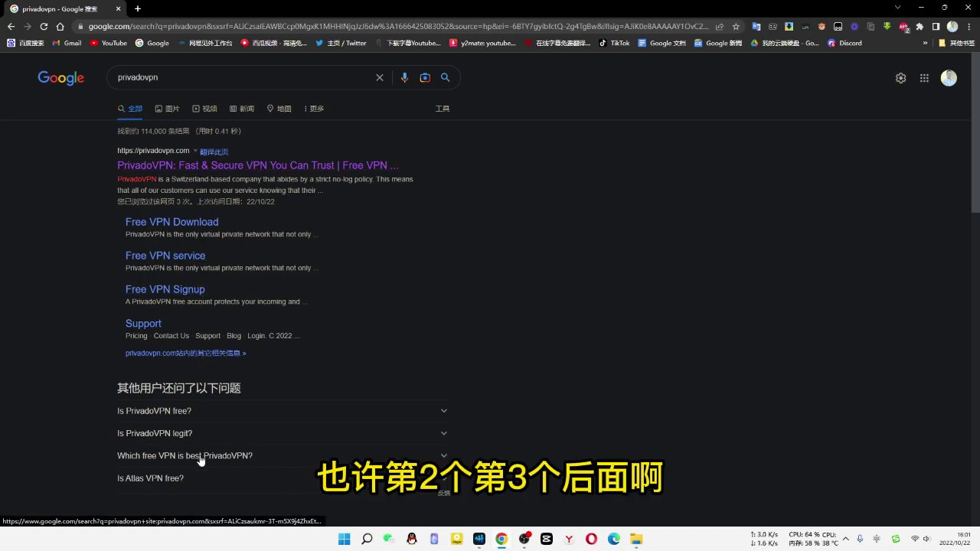
scroll(304, 391, "down", 1)
scroll(304, 387, "down", 3)
scroll(303, 364, "up", 4)
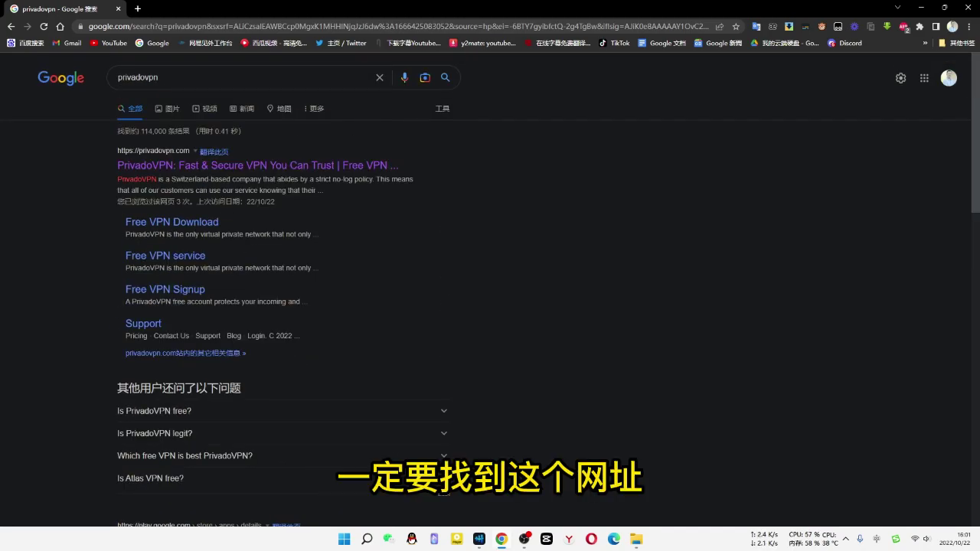
left_click(229, 167)
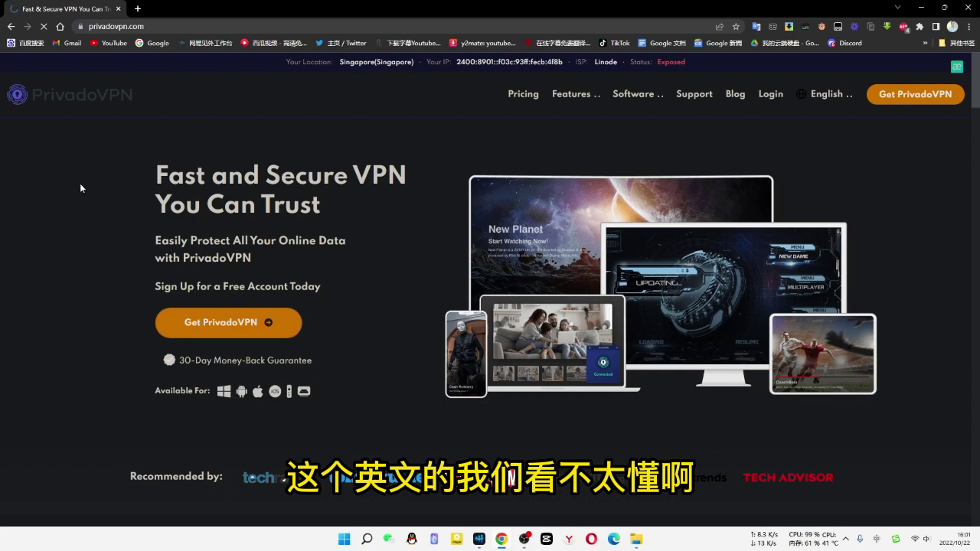
right_click(81, 176)
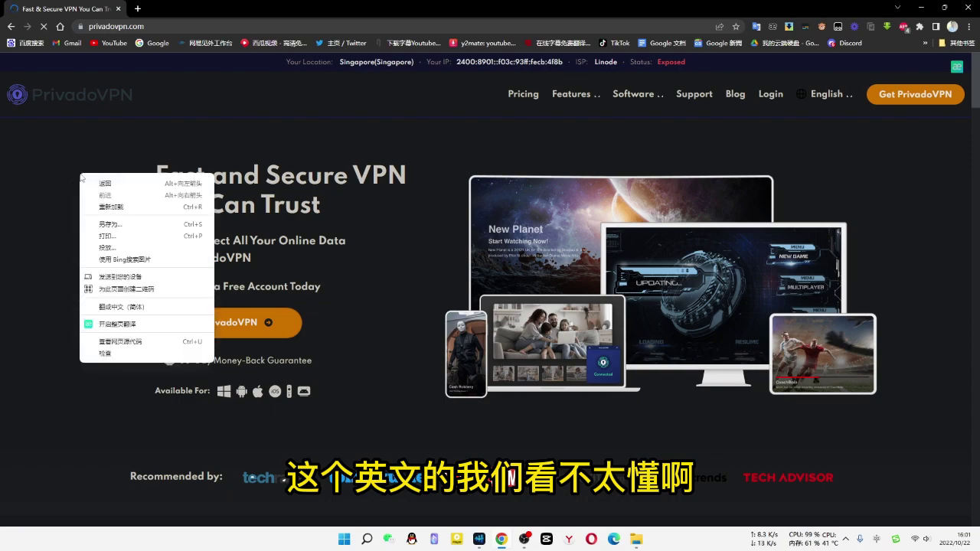
left_click(111, 308)
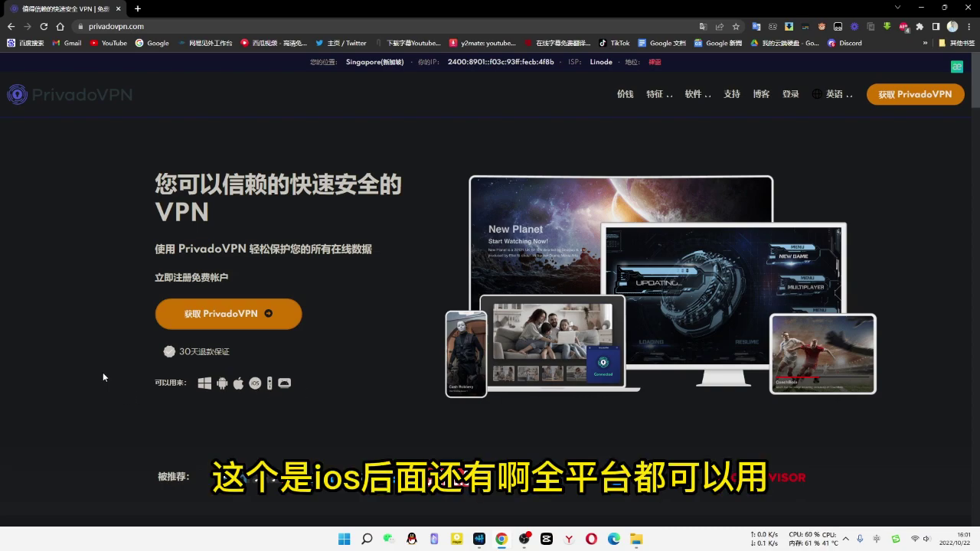
- Review the PrivadoVPN home page's features, pricing plans, server countries and user reviews through to the app download links in the footer
scroll(73, 353, "down", 5)
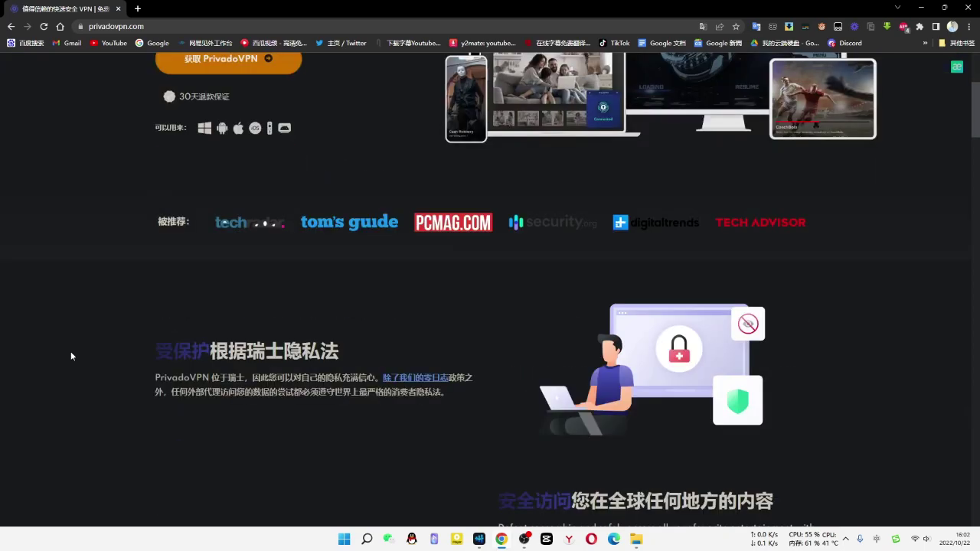
scroll(71, 356, "down", 1)
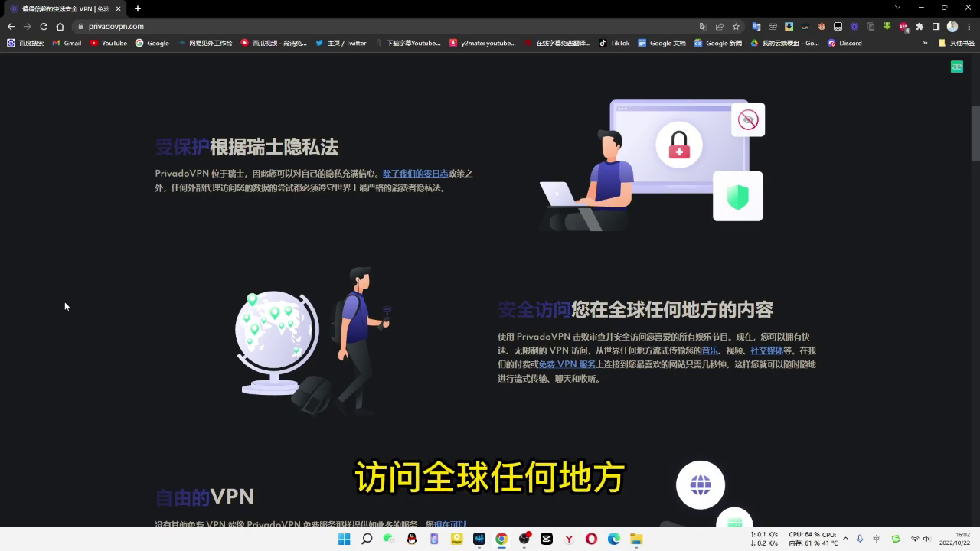
scroll(71, 299, "down", 6)
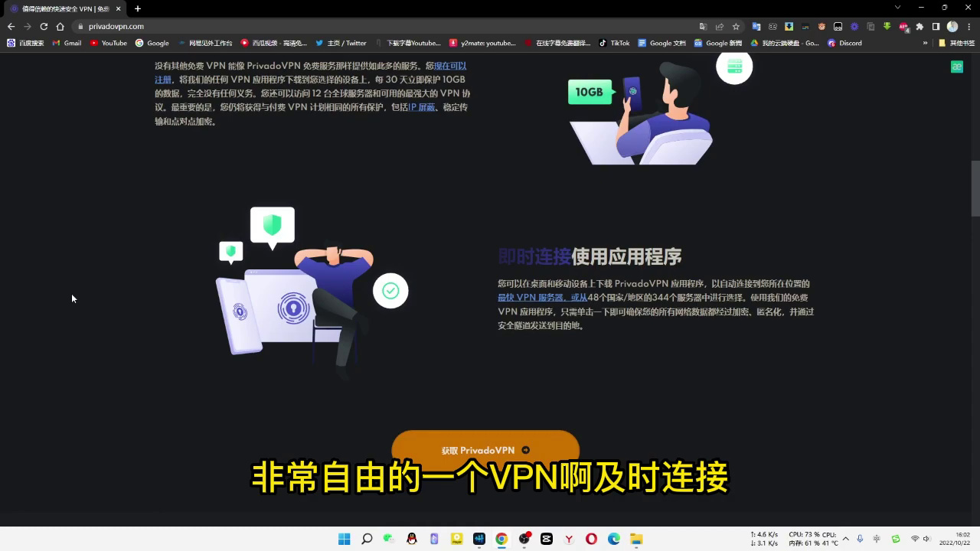
scroll(71, 299, "down", 2)
scroll(71, 299, "down", 6)
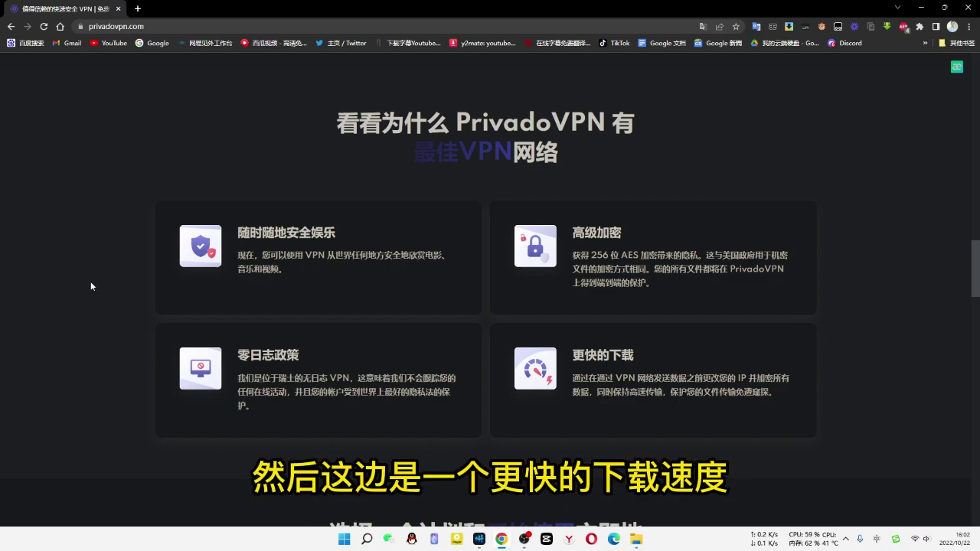
scroll(91, 287, "down", 5)
scroll(90, 287, "down", 3)
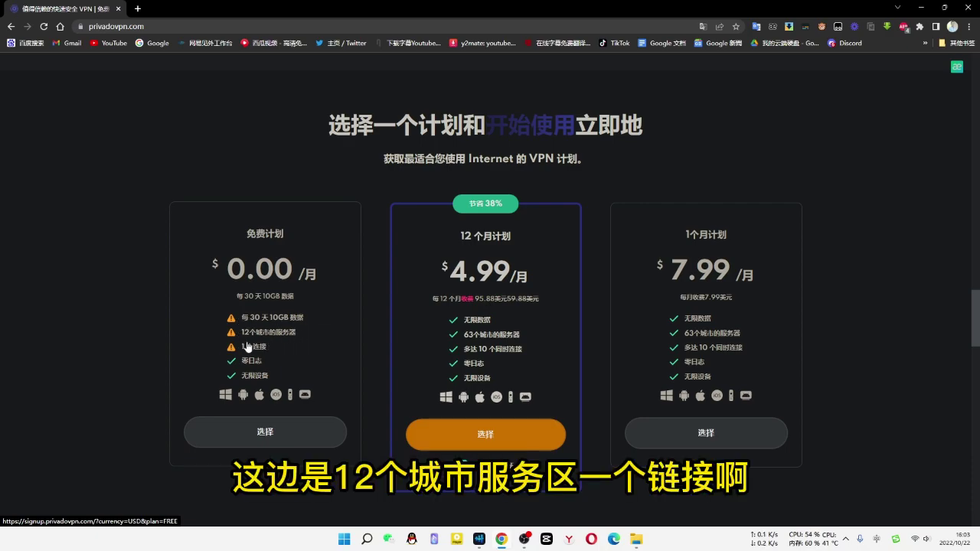
scroll(98, 330, "down", 4)
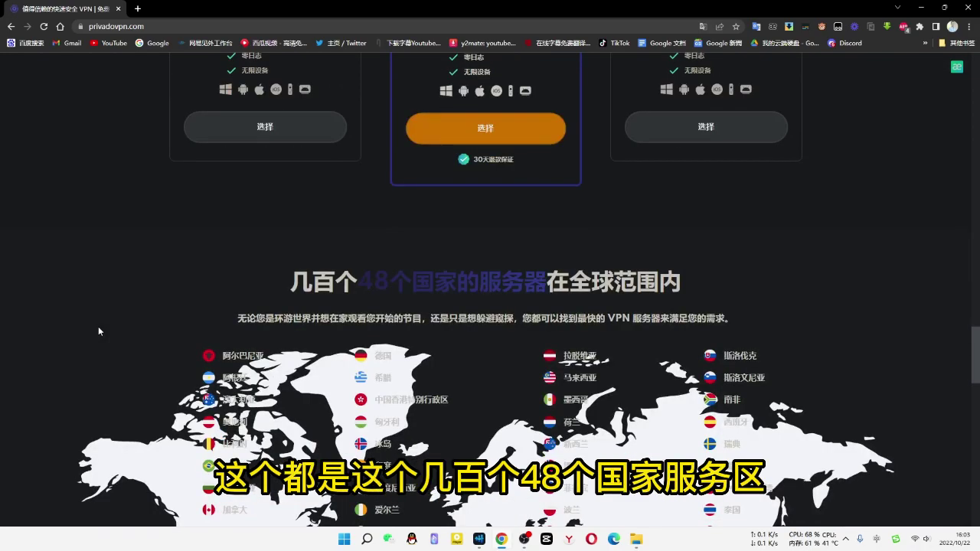
scroll(98, 329, "down", 1)
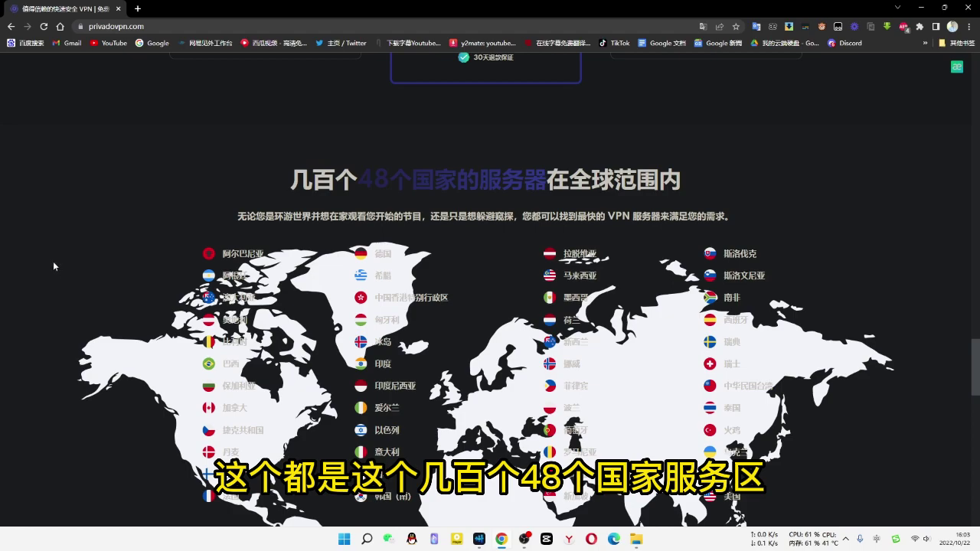
scroll(45, 249, "down", 3)
scroll(45, 249, "down", 3)
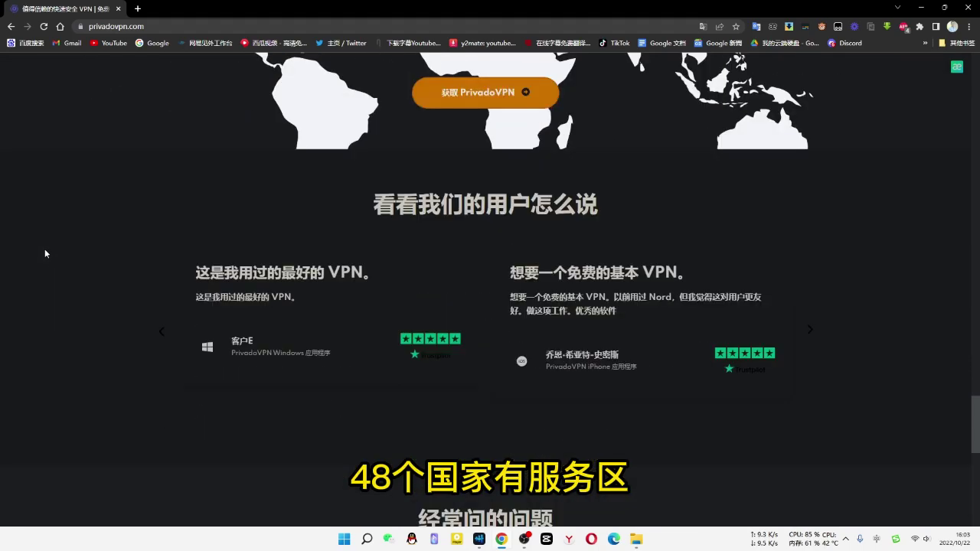
scroll(52, 332, "down", 10)
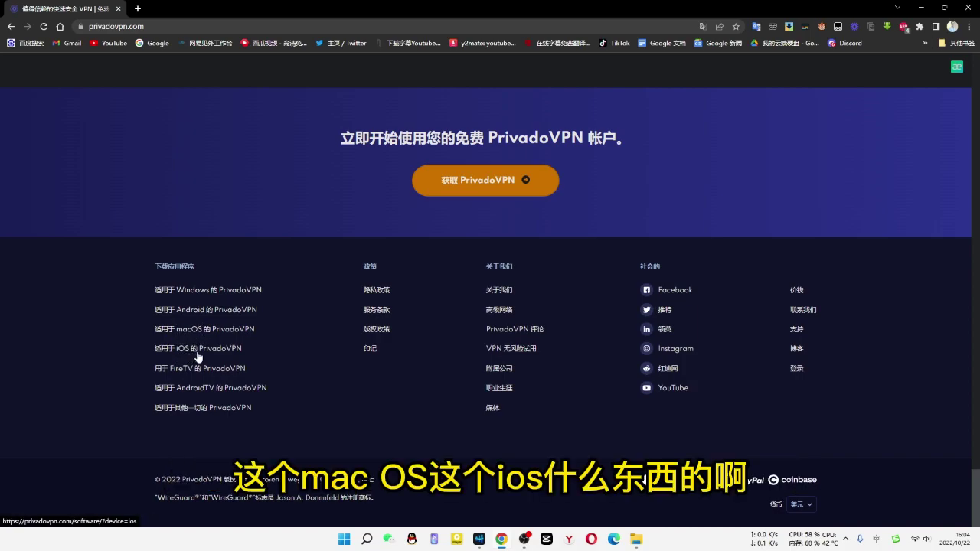
- Open the PrivadoVPN for Windows download page and translate it into Simplified Chinese to view the download options
left_click(194, 293)
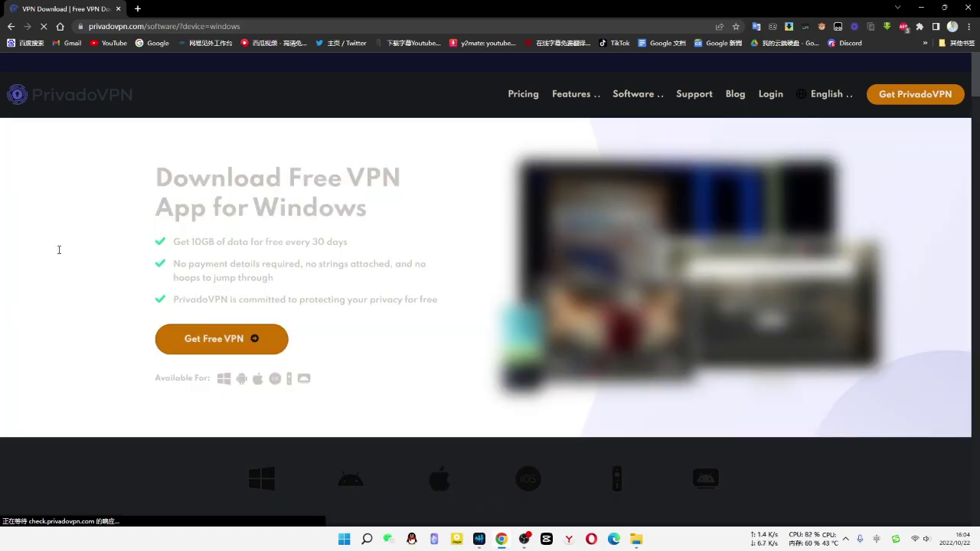
scroll(63, 202, "down", 4)
right_click(64, 185)
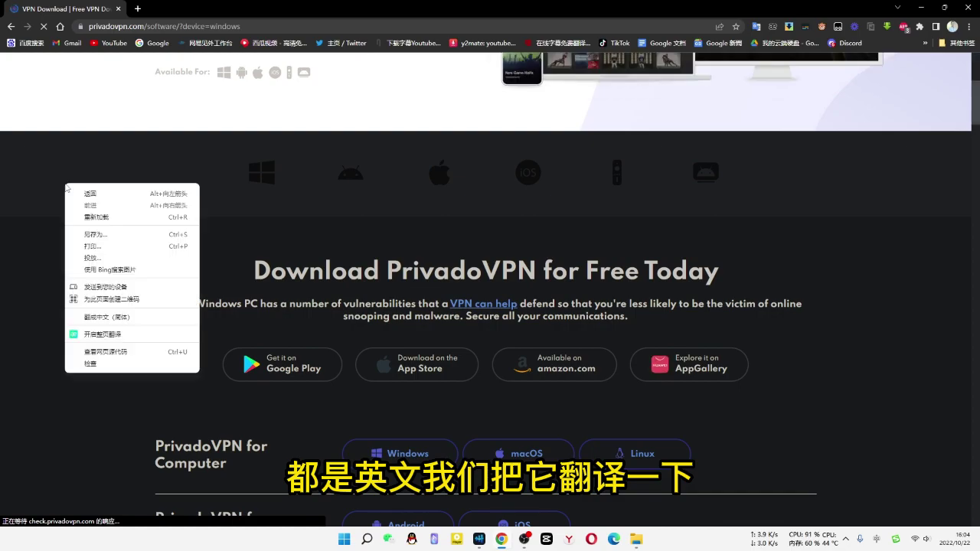
left_click(89, 317)
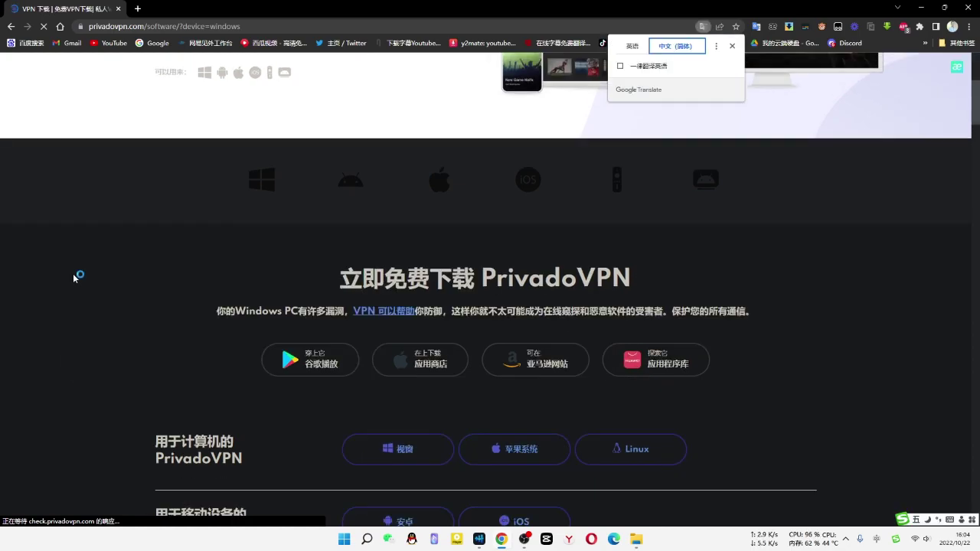
scroll(74, 278, "down", 3)
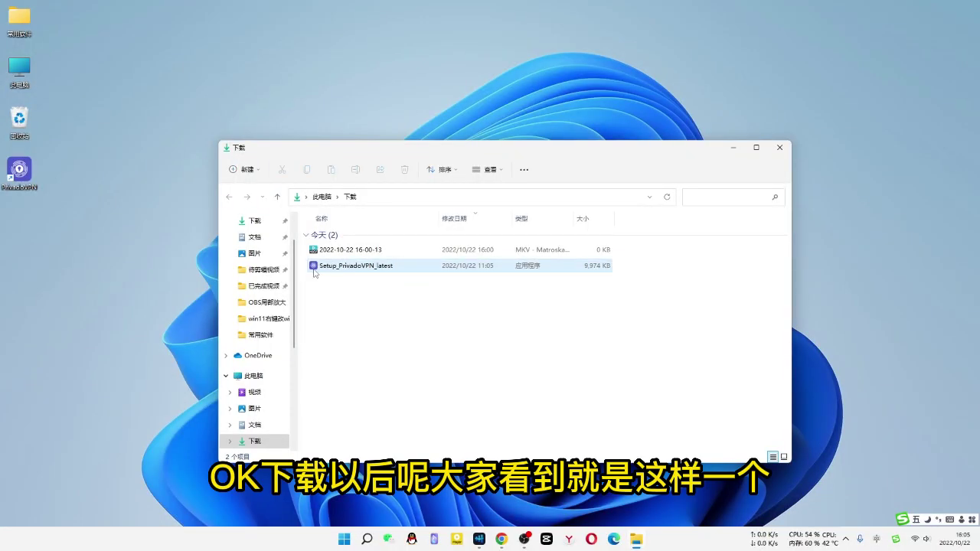
- Locate the Setup_PrivadoVPN_latest installer in the Downloads folder and close the folder window
left_click(312, 267)
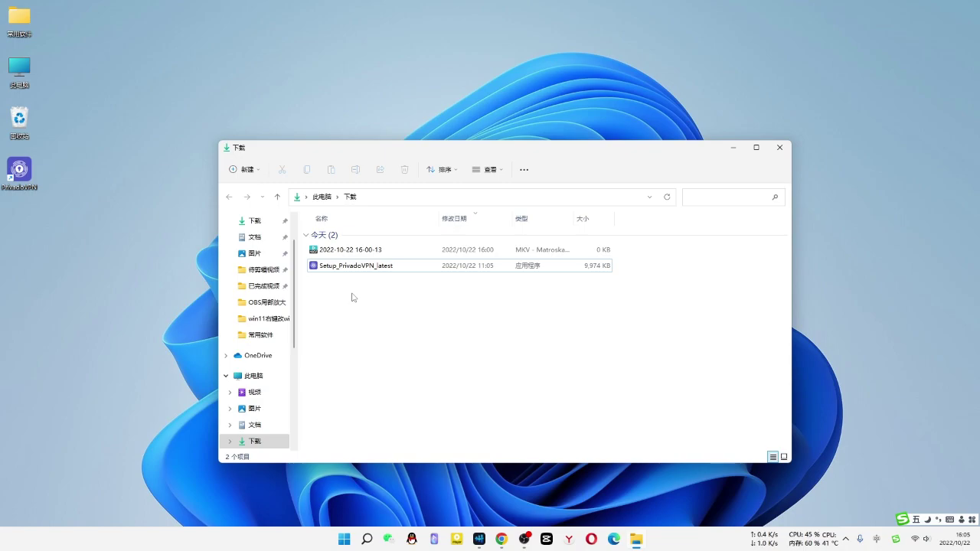
left_click(314, 268)
left_click(391, 331)
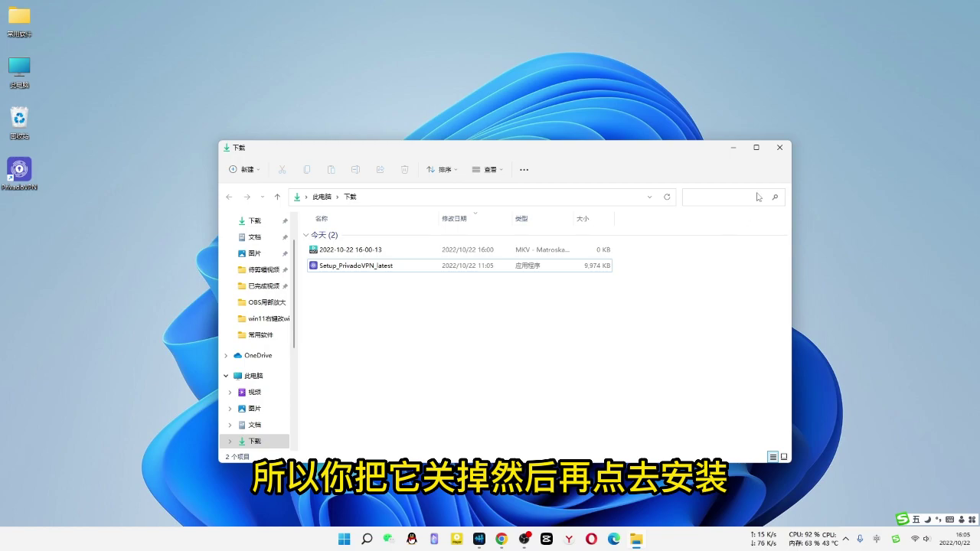
left_click(779, 147)
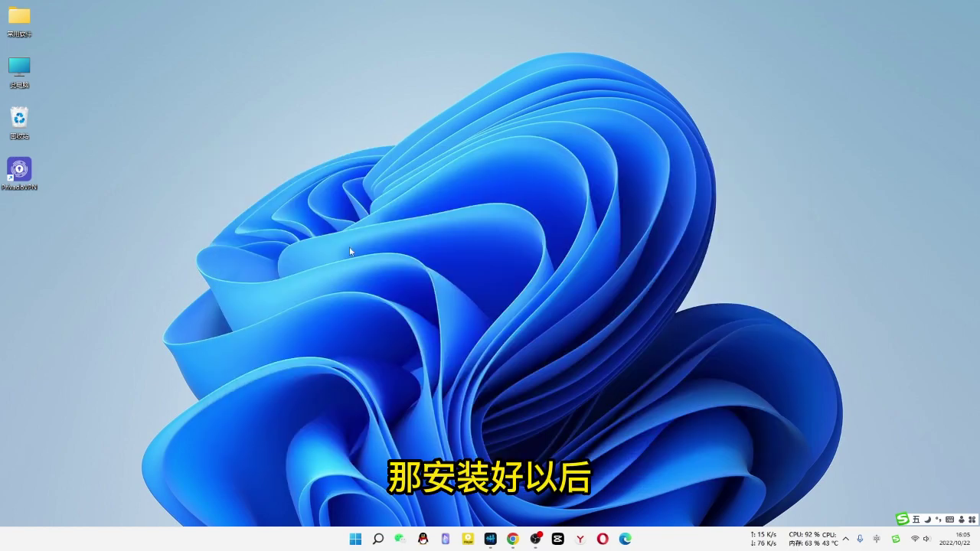
- Launch PrivadoVPN and open its server location list to review the free and premium servers
double_click(23, 173)
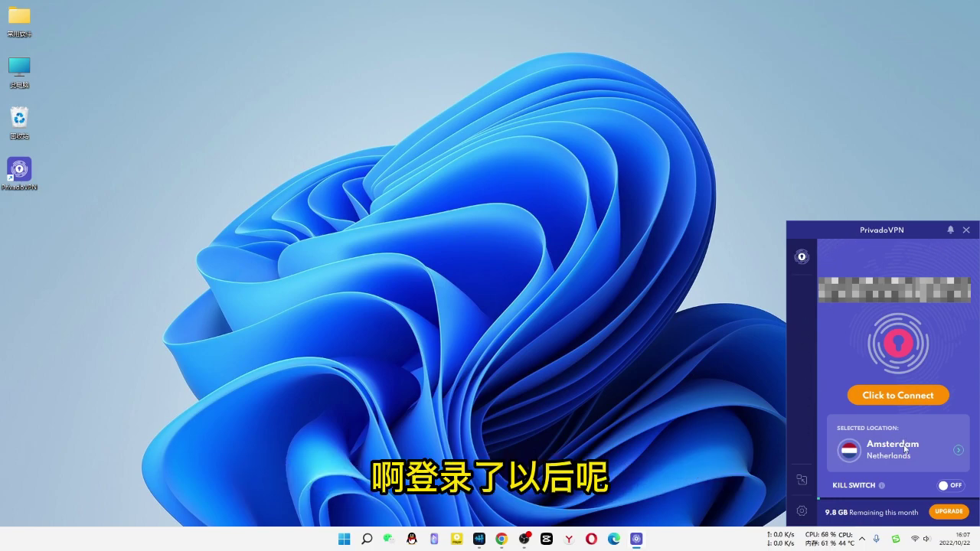
left_click(960, 452)
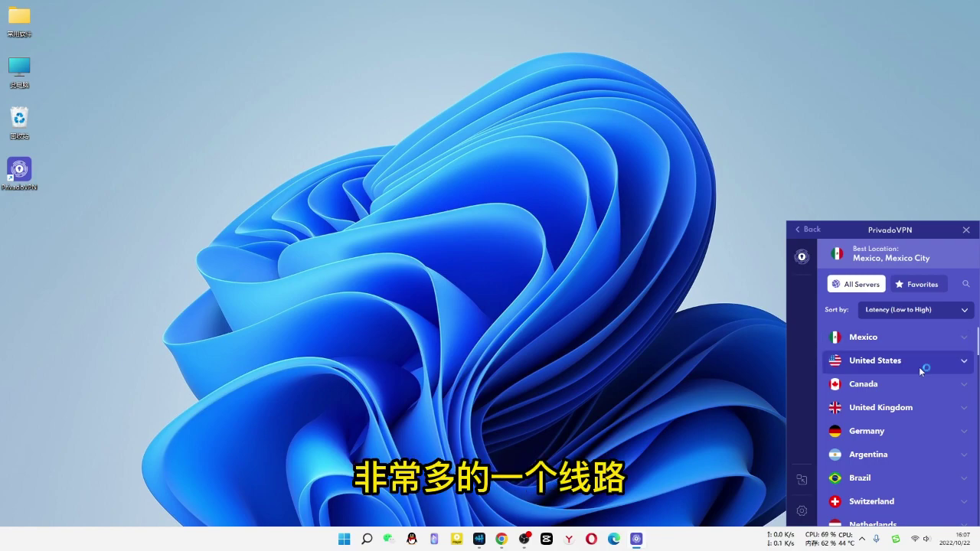
scroll(913, 441, "down", 5)
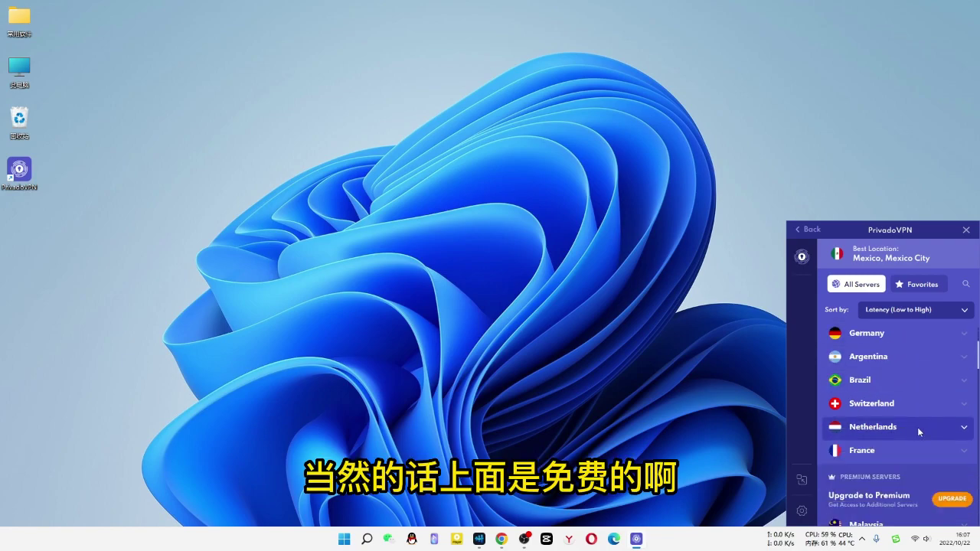
scroll(916, 417, "down", 1)
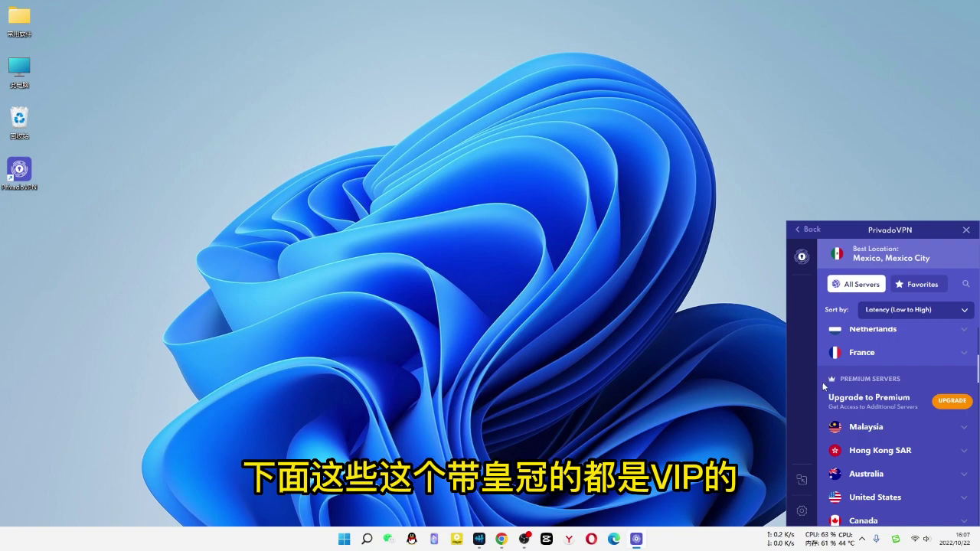
scroll(892, 417, "down", 4)
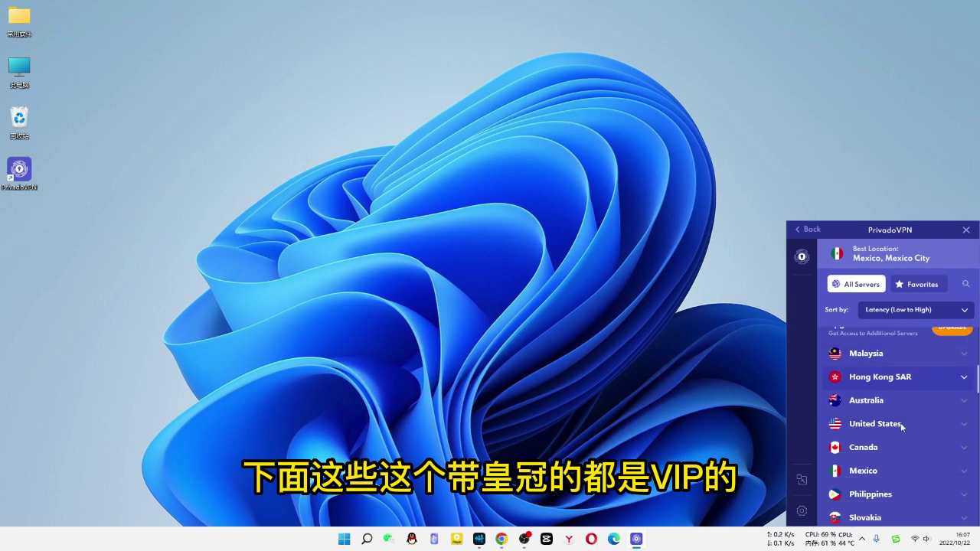
scroll(901, 429, "down", 5)
scroll(901, 441, "up", 12)
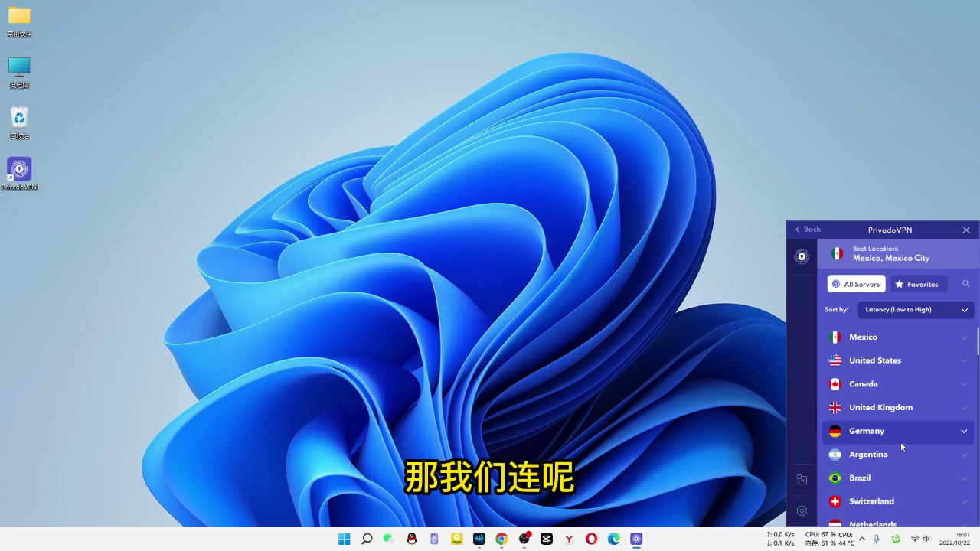
- Expand the free countries to compare their city servers' signal strength and try the Montreal server in Canada
left_click(933, 343)
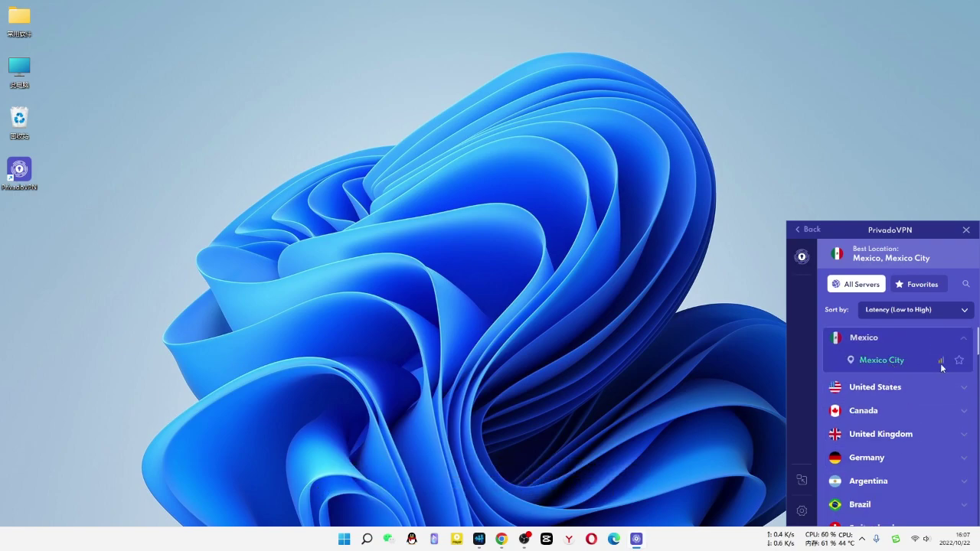
left_click(900, 388)
scroll(895, 401, "down", 5)
left_click(885, 413)
left_click(881, 462)
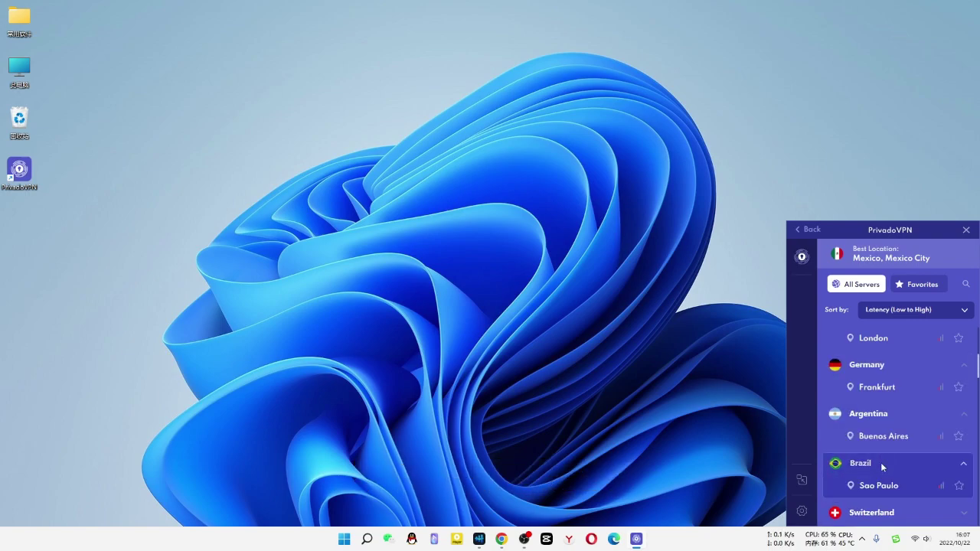
scroll(903, 425, "up", 3)
scroll(904, 424, "up", 2)
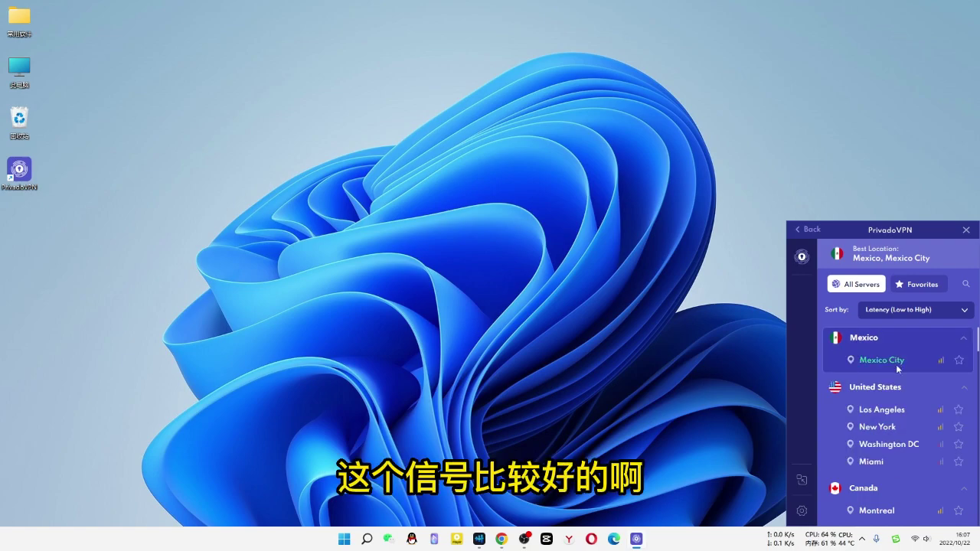
scroll(901, 416, "down", 2)
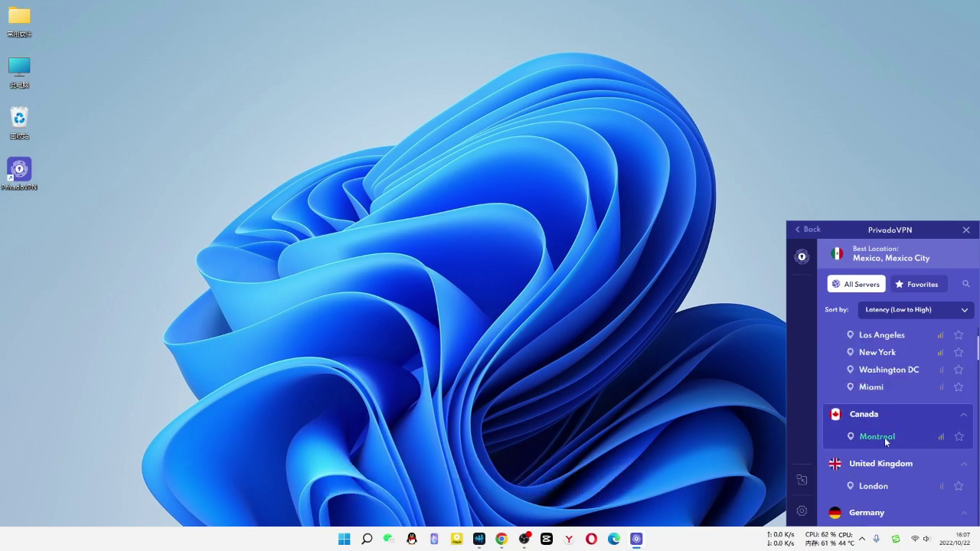
left_click(884, 437)
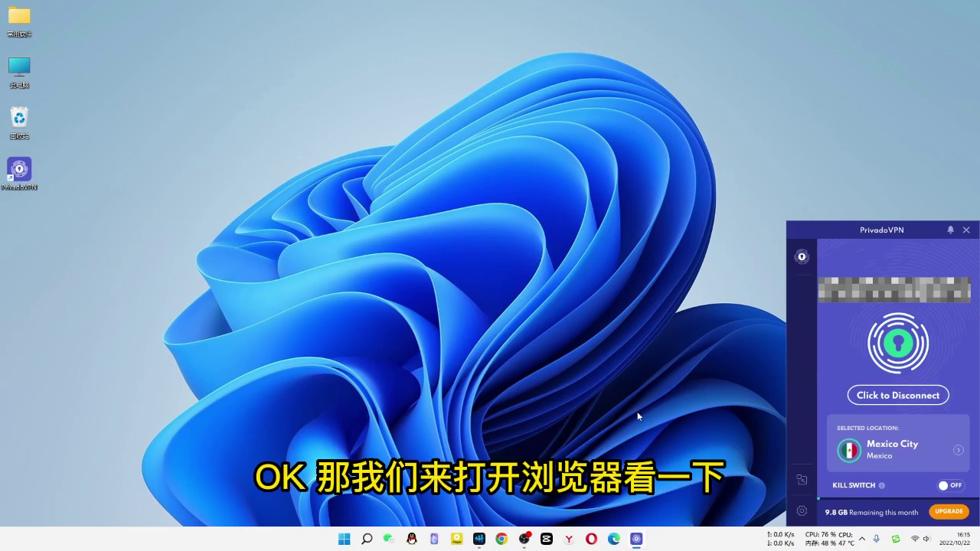
- Switch to Yandex Browser, open YouTube and play the Crispy Roast Pork Belly video from the home page
left_click(570, 540)
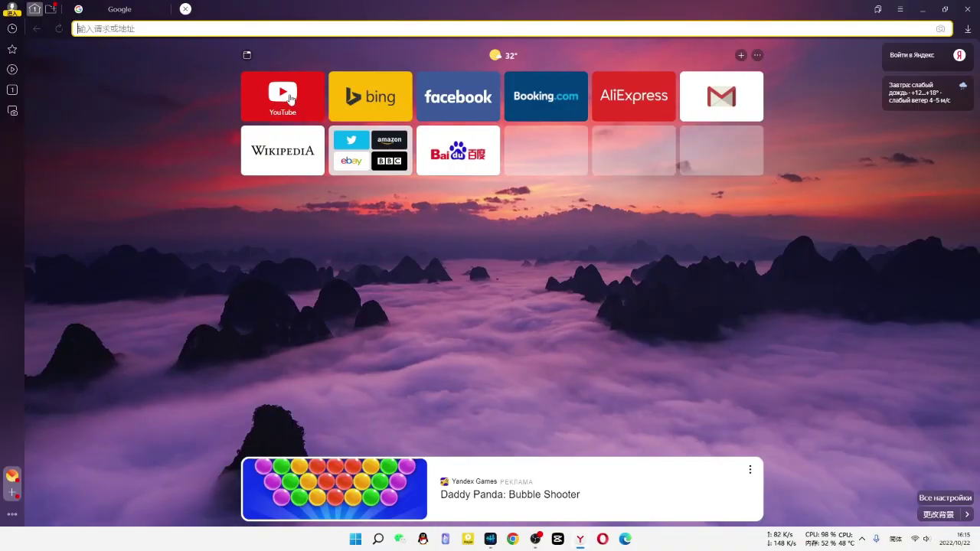
left_click(284, 97)
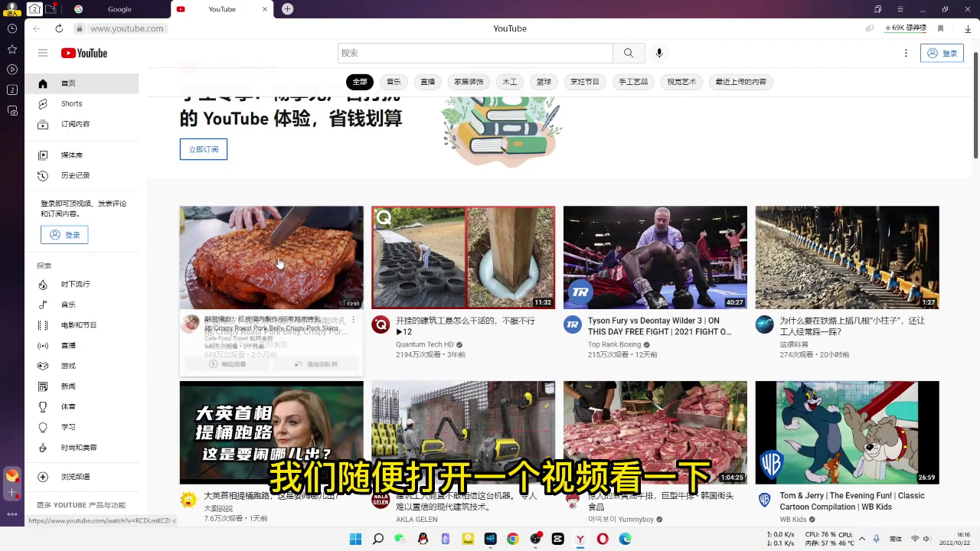
left_click(279, 263)
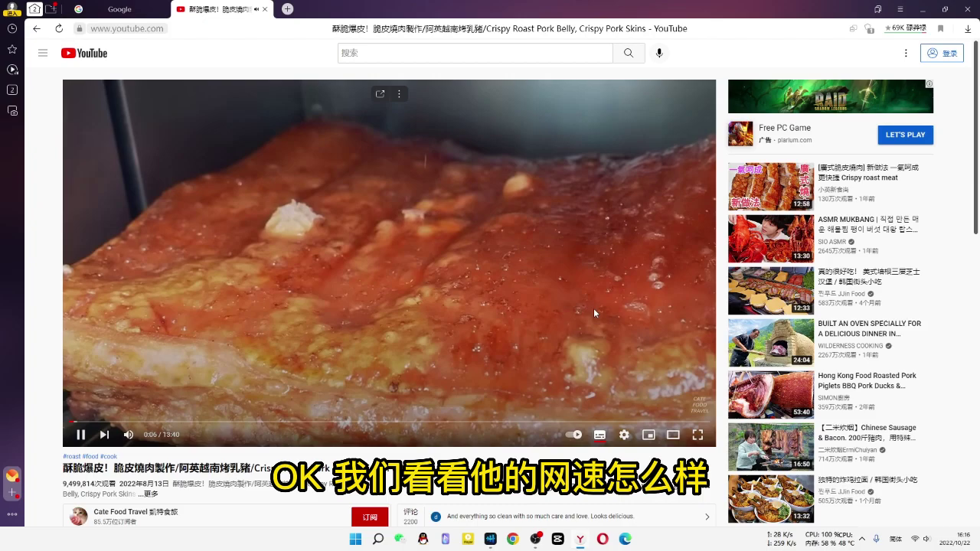
- Show the video's playback statistics, skip ahead to two further points to check the connection speed, and pause playback
right_click(593, 307)
left_click(632, 445)
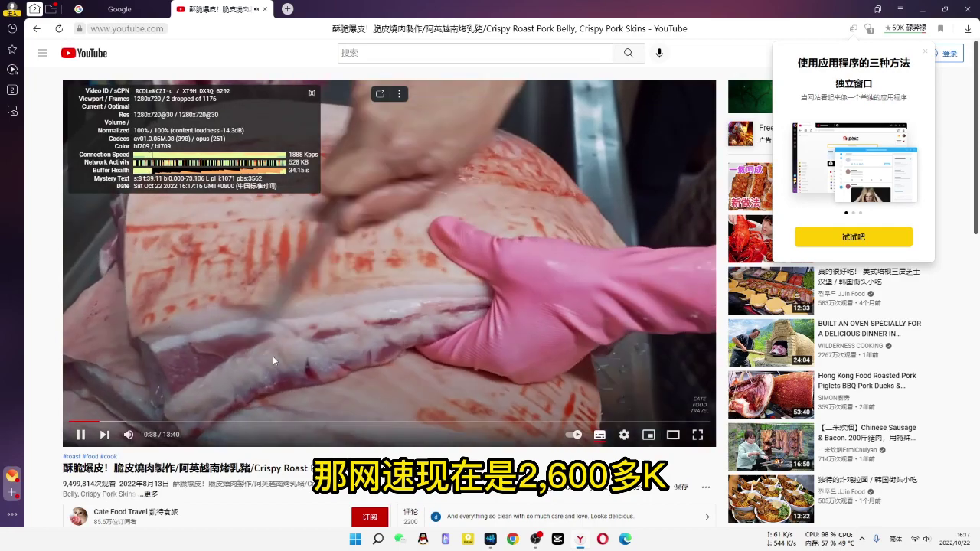
left_click(177, 421)
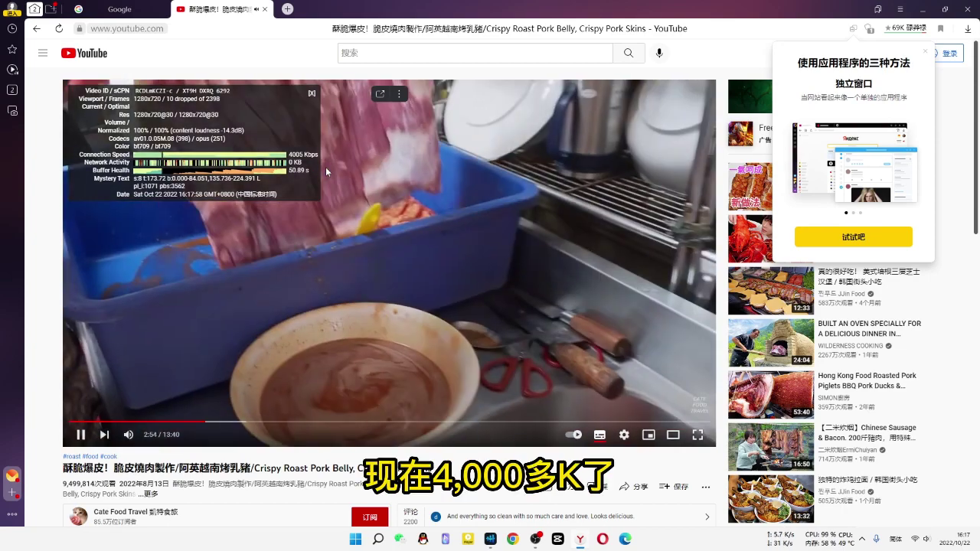
left_click(284, 422)
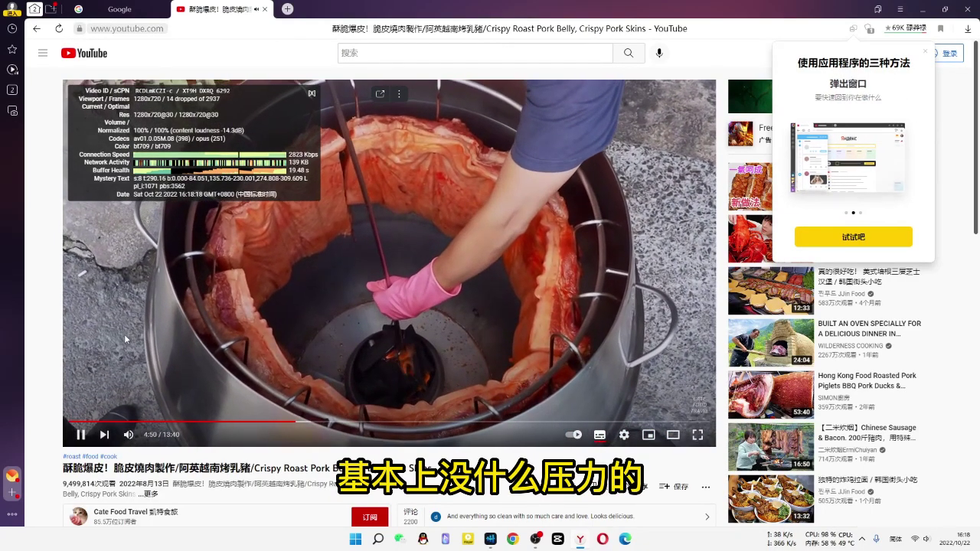
left_click(125, 337)
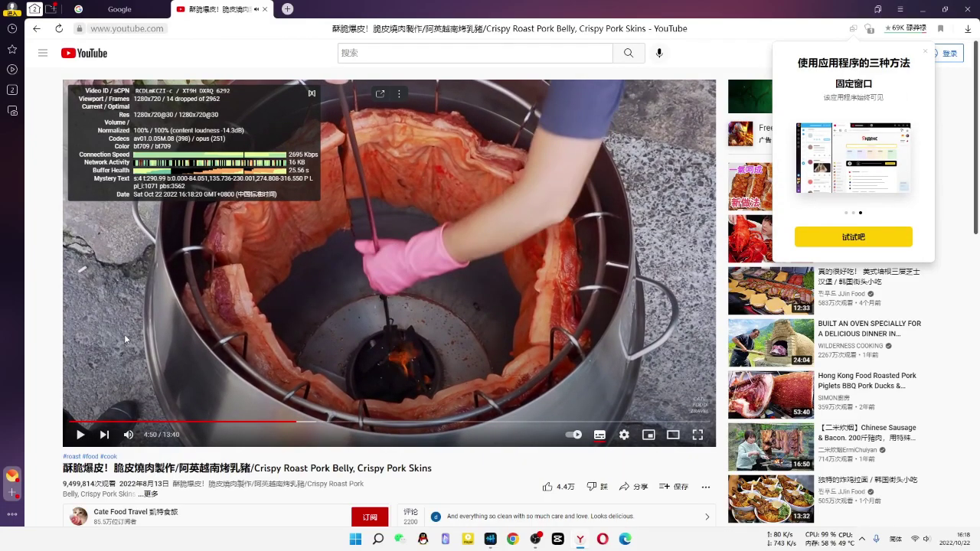